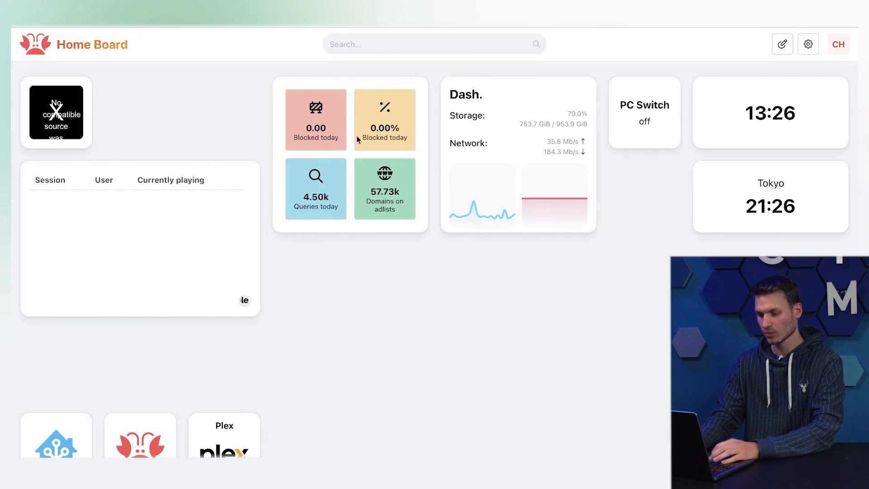
- Select the PC Switch card's title and its word 'off', then clear the selection
mouse_move(538, 171)
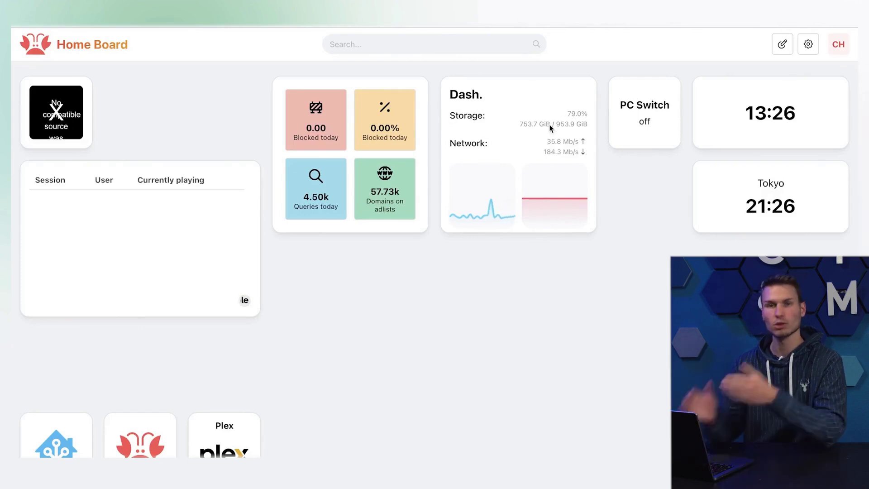
mouse_move(569, 188)
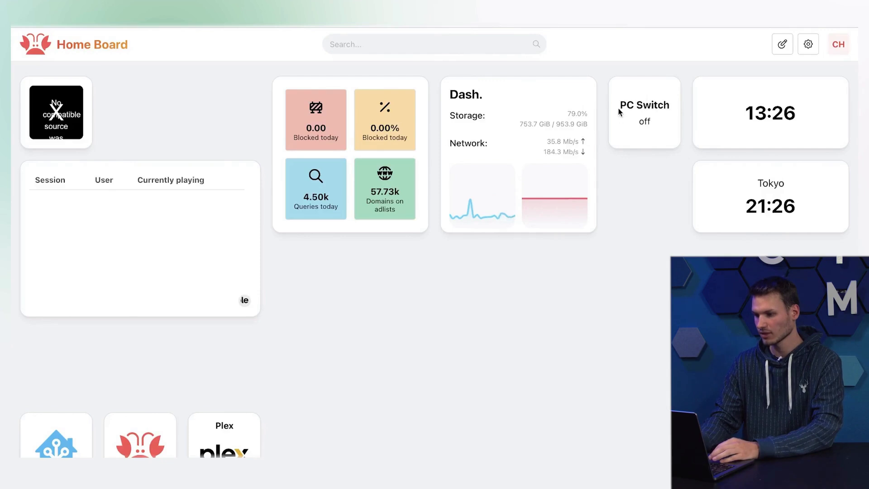
left_click_drag(620, 111, 656, 107)
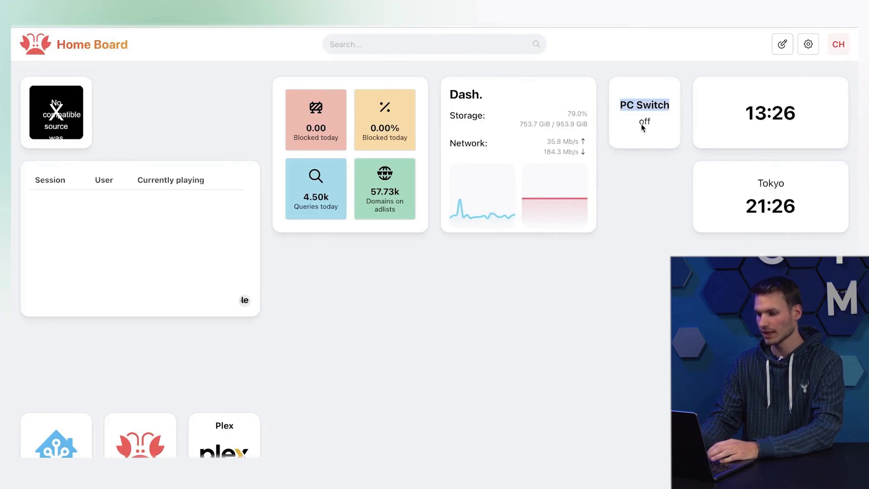
double_click(645, 123)
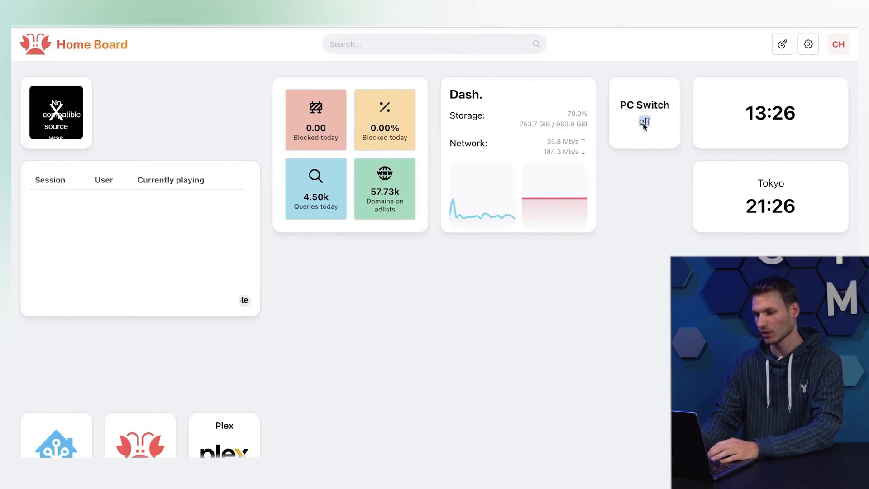
left_click(643, 123)
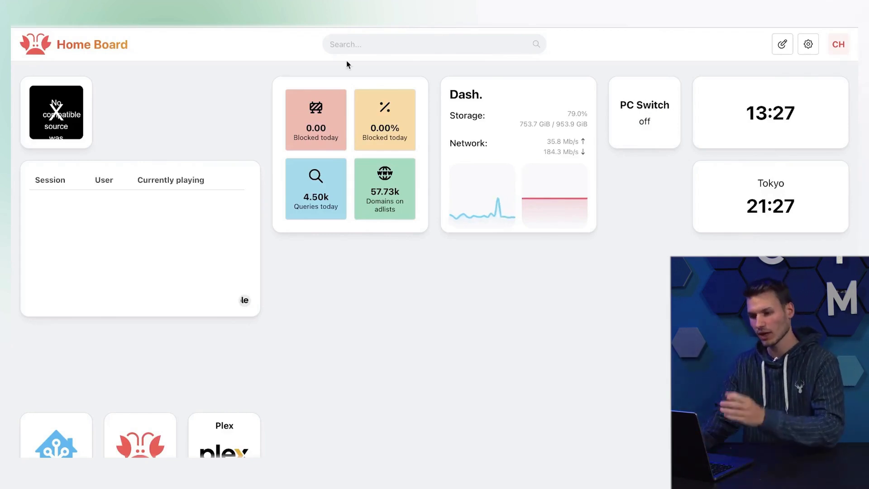
- Search the dashboard for 'home', dismiss the suggestions, and open the Home Assistant tile
left_click(392, 49)
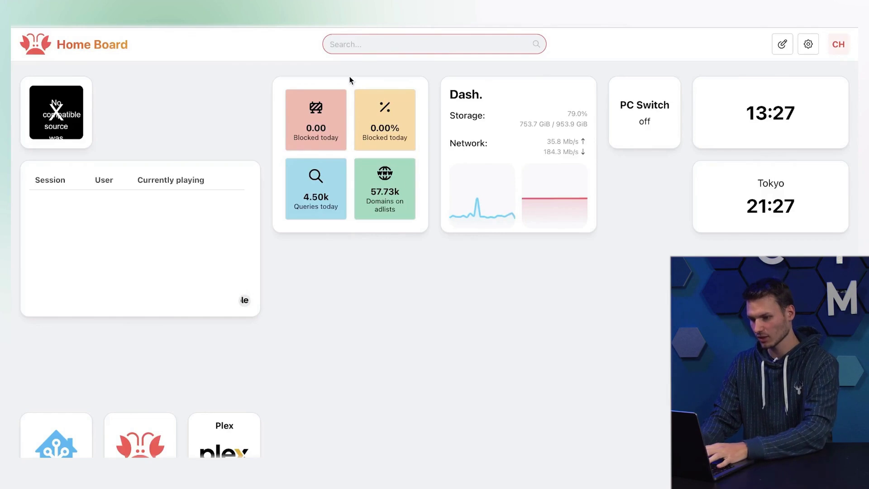
type("home")
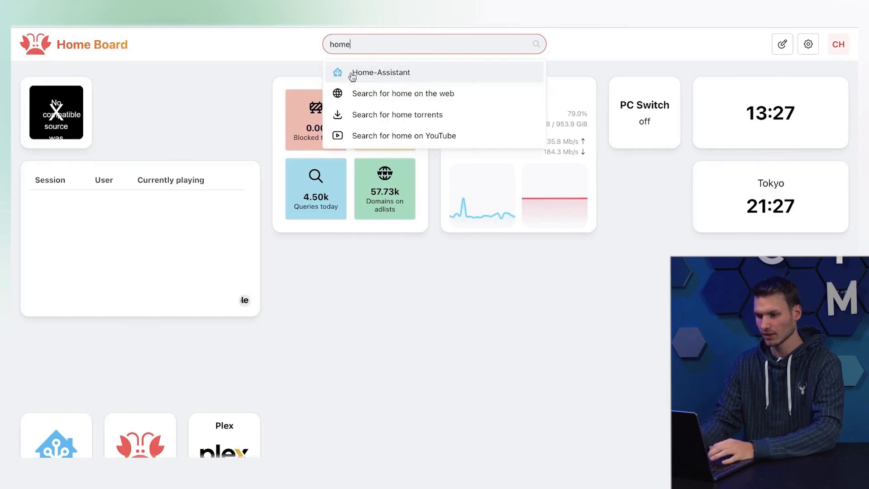
left_click(270, 85)
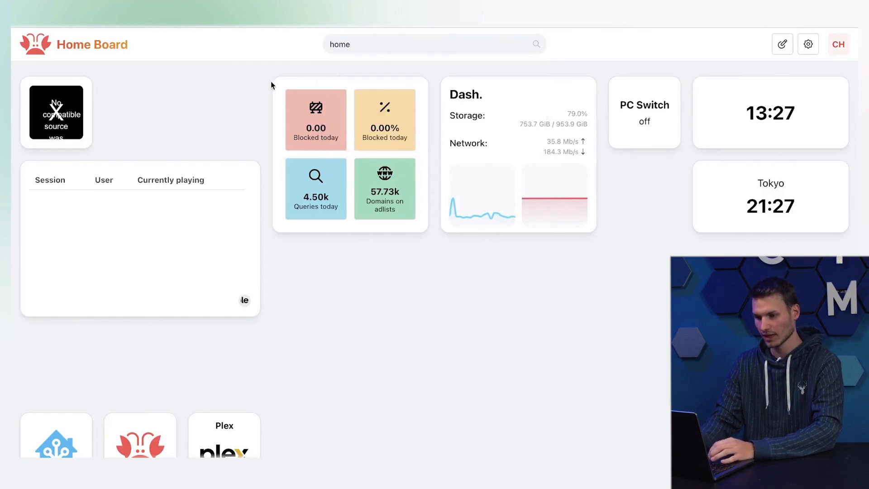
left_click(55, 453)
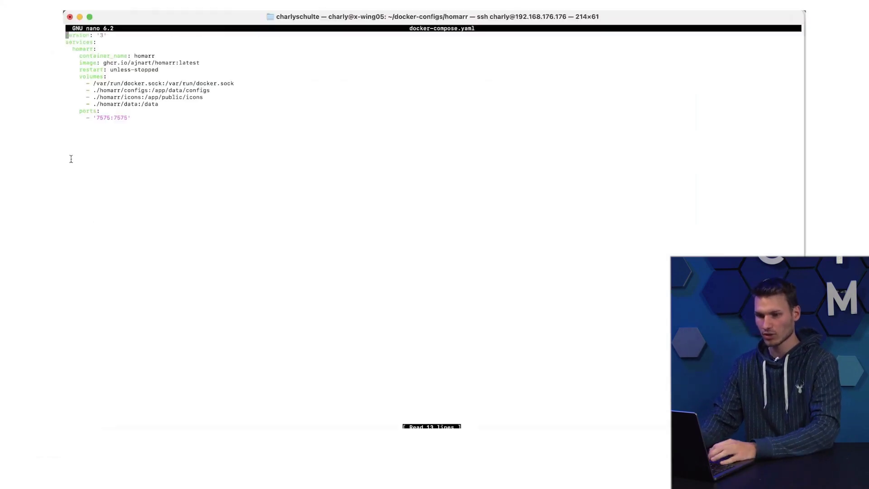
- Exit nano's docker-compose.yaml with Ctrl+X and begin typing 'do' at the shell
key("ctrl+x")
type("do")
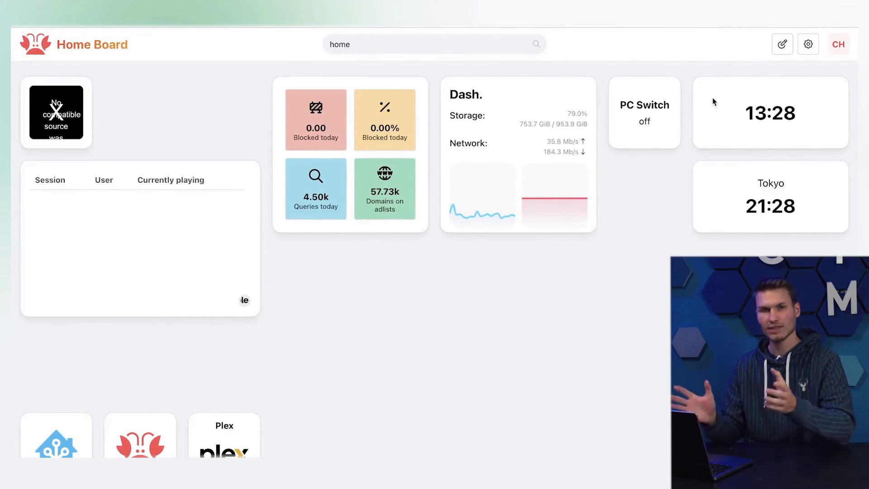
- Enter edit mode, move the sessions widget under the Tokyo clock, and open Add a new tile
left_click(783, 45)
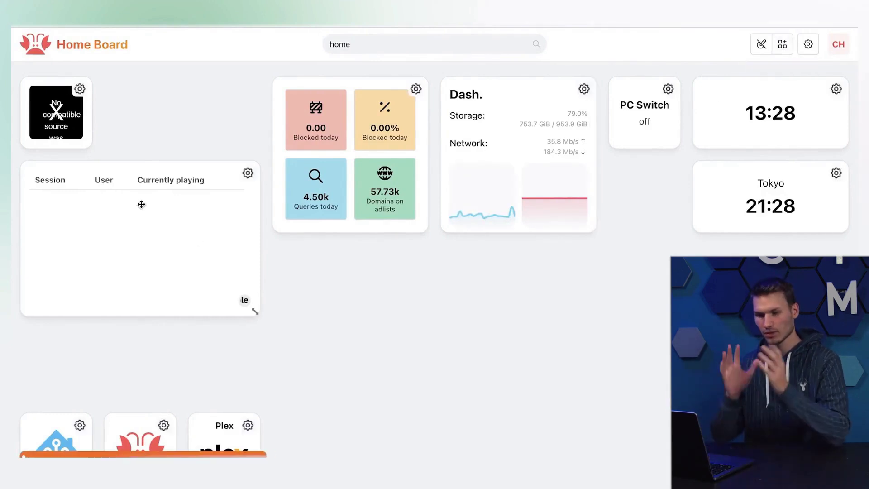
left_click_drag(127, 172, 644, 282)
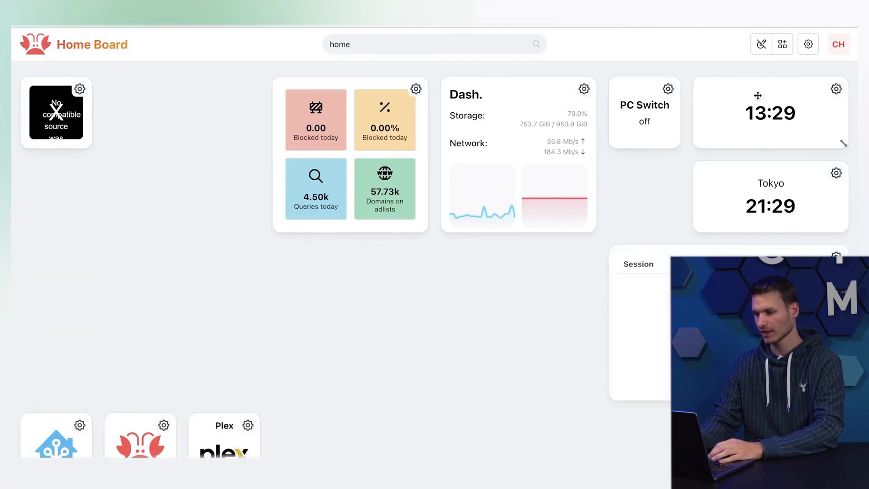
left_click(783, 45)
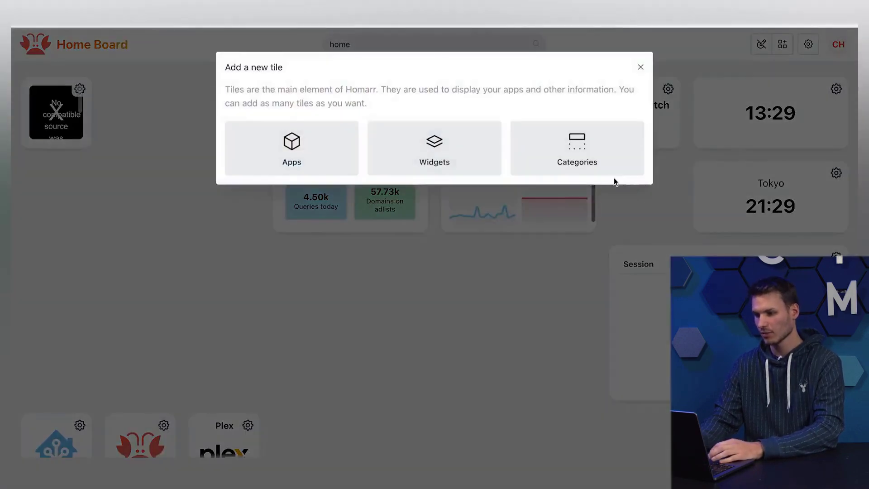
left_click(552, 158)
left_click(396, 233)
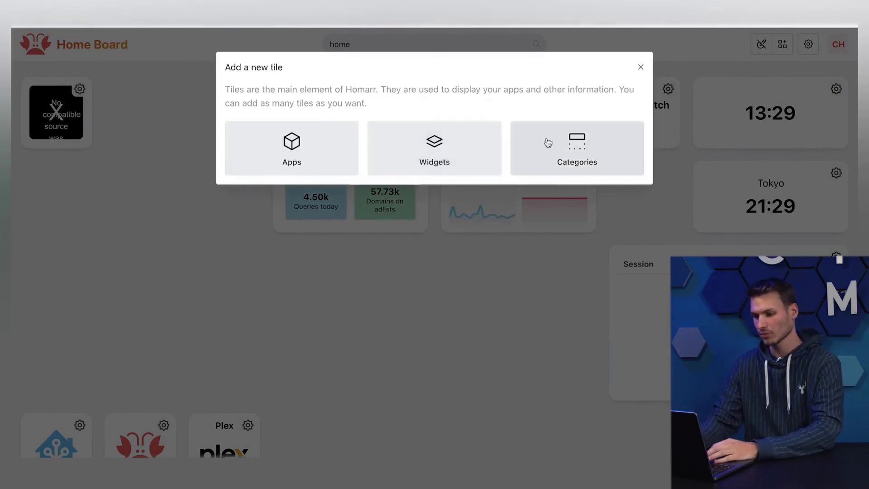
left_click(281, 158)
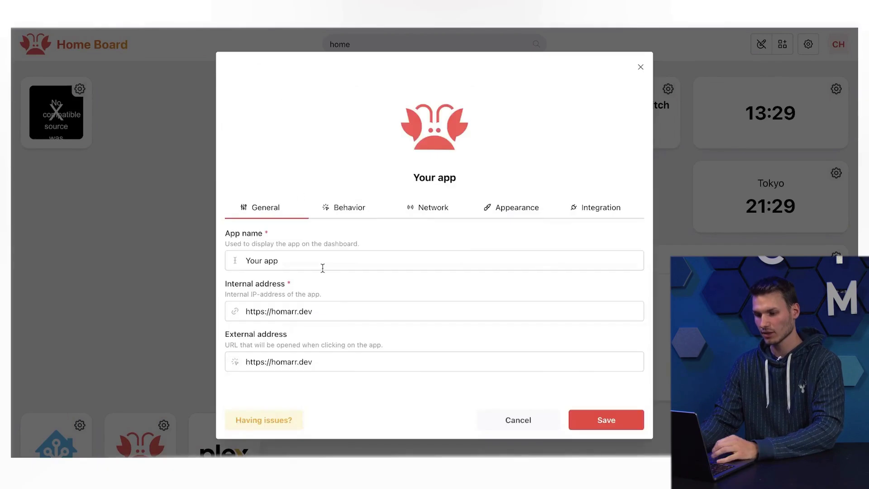
left_click_drag(323, 268, 225, 255)
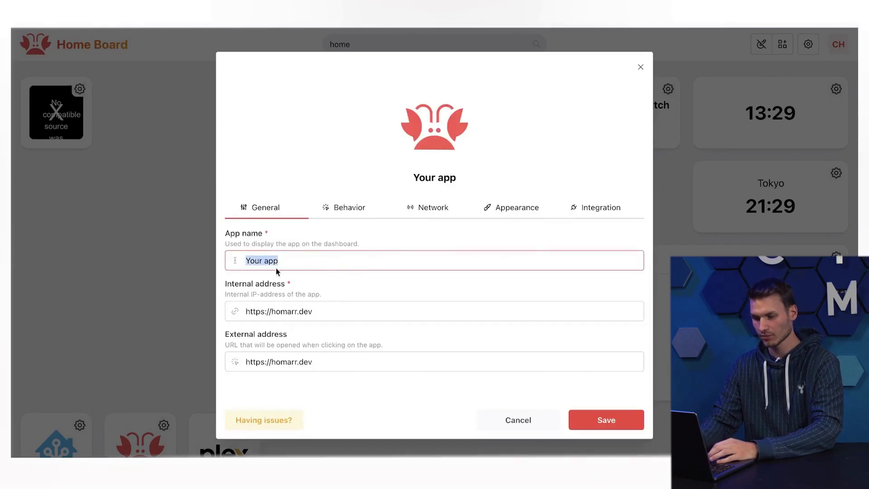
key("BackSpace")
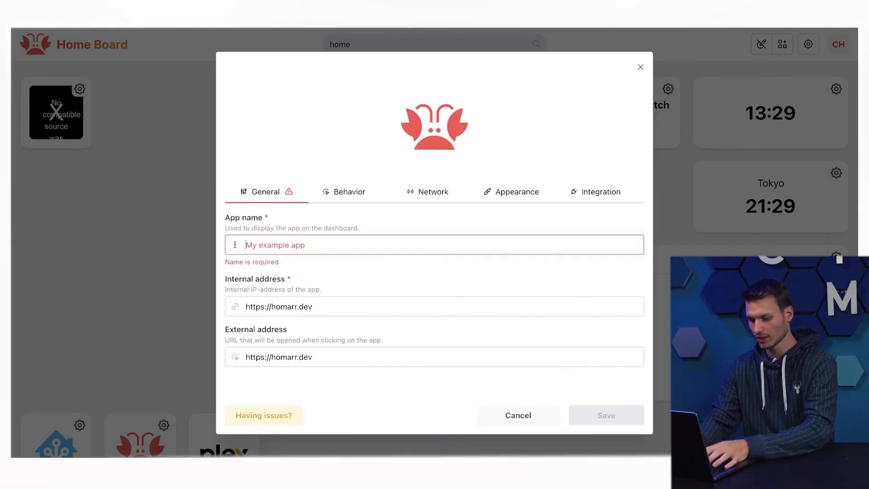
type("Google")
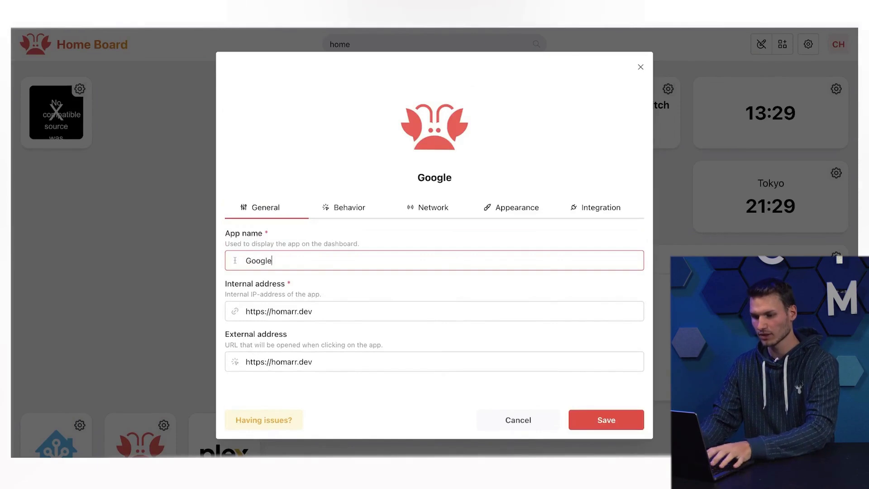
double_click(292, 315)
type("google.")
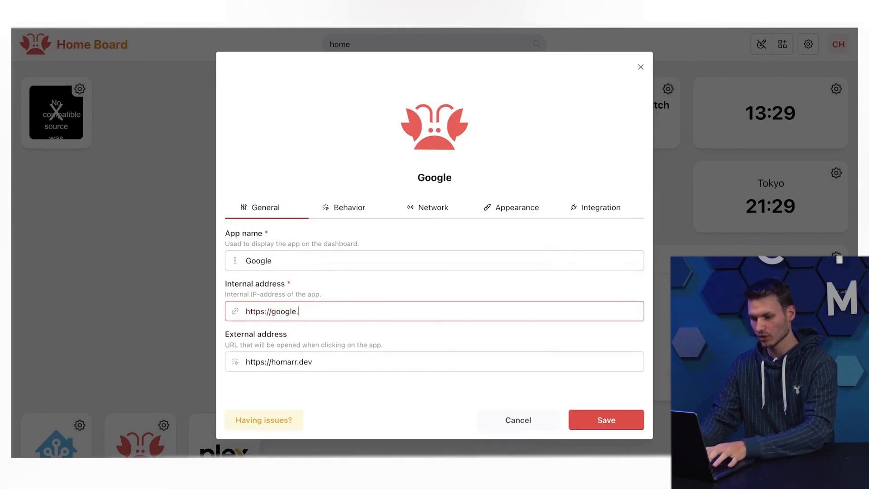
type("com")
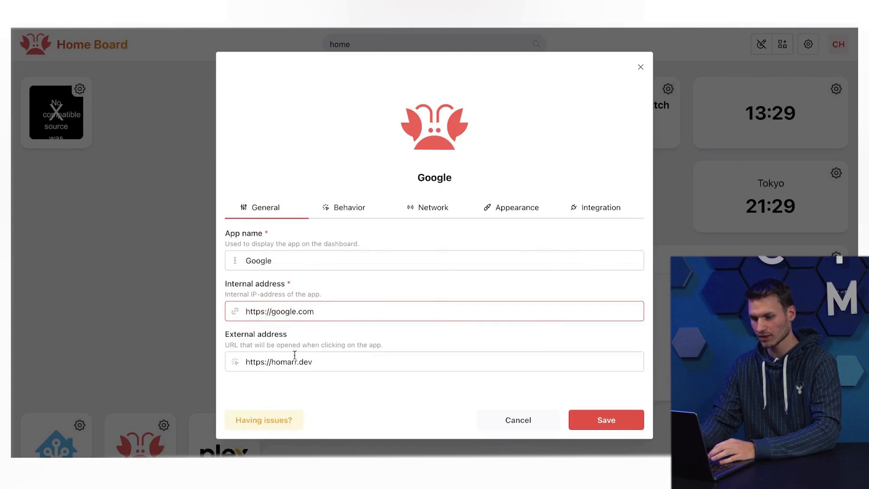
left_click_drag(271, 361, 334, 361)
type("google.com")
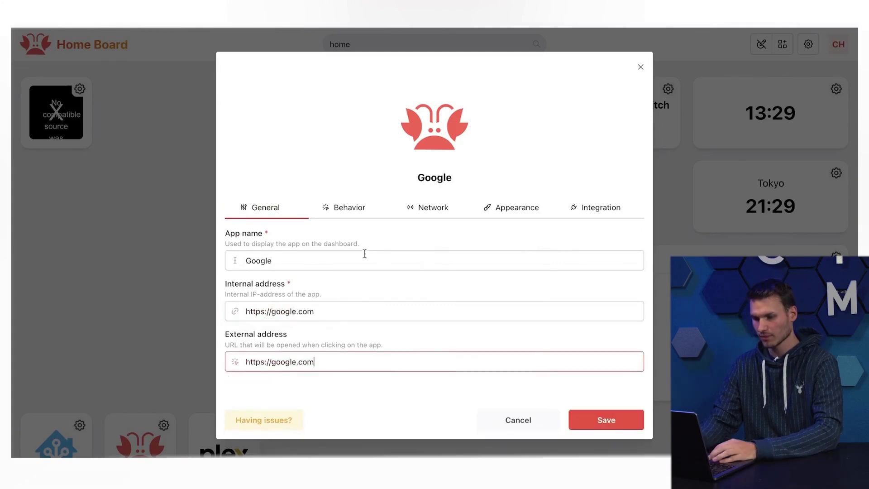
left_click(353, 208)
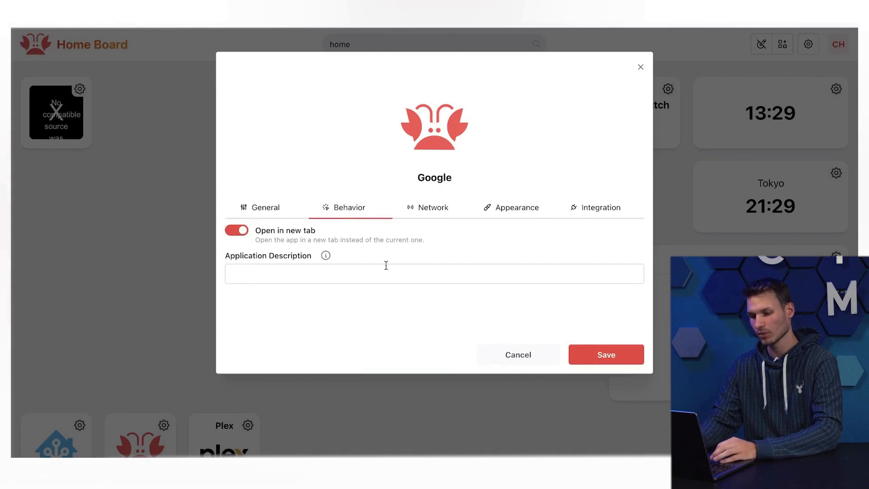
- Check the Google app's status checker codes: 200, 301, 302, 304, 307 and 308
left_click(427, 209)
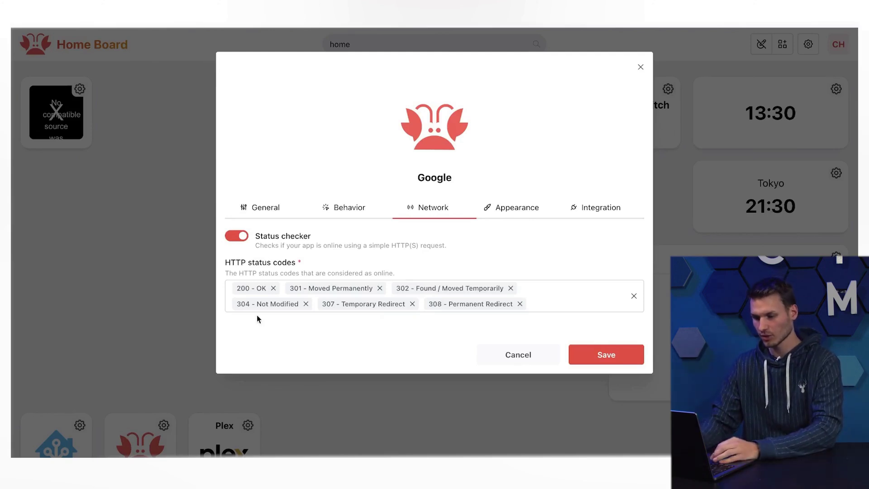
left_click(534, 302)
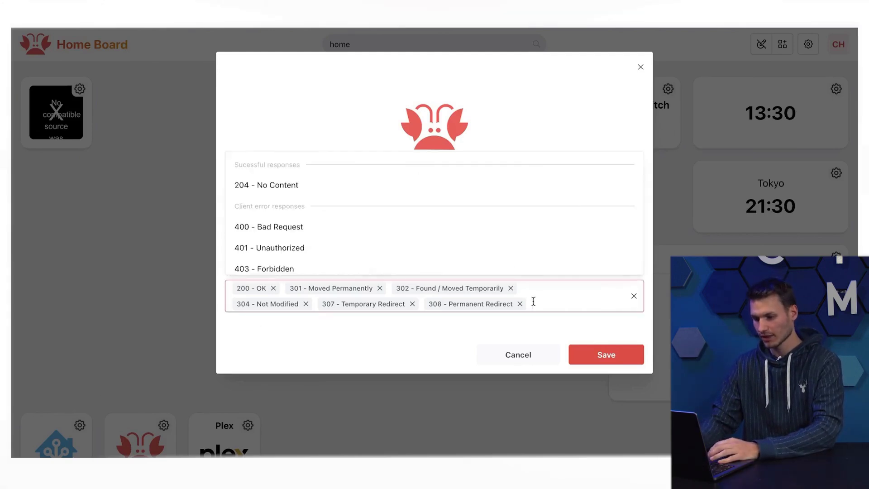
left_click(533, 301)
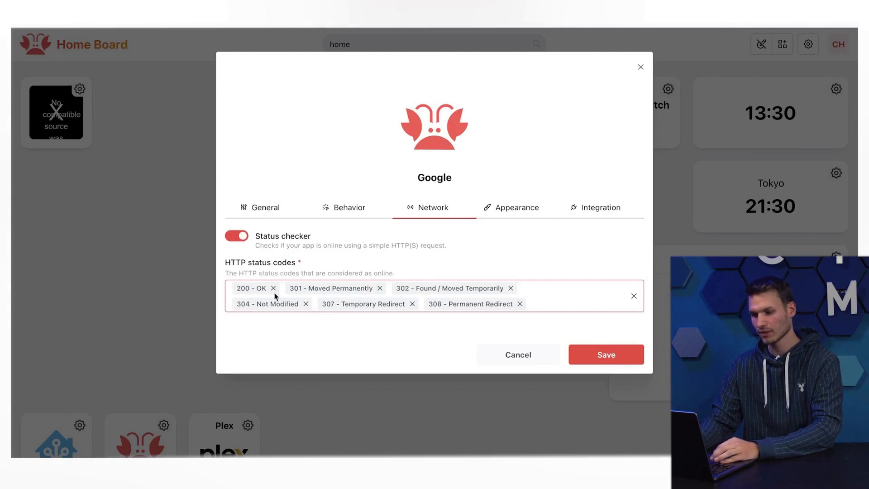
- Set the Google app's icon to the Google Assistant icon (google-assistant.svg)
left_click(479, 218)
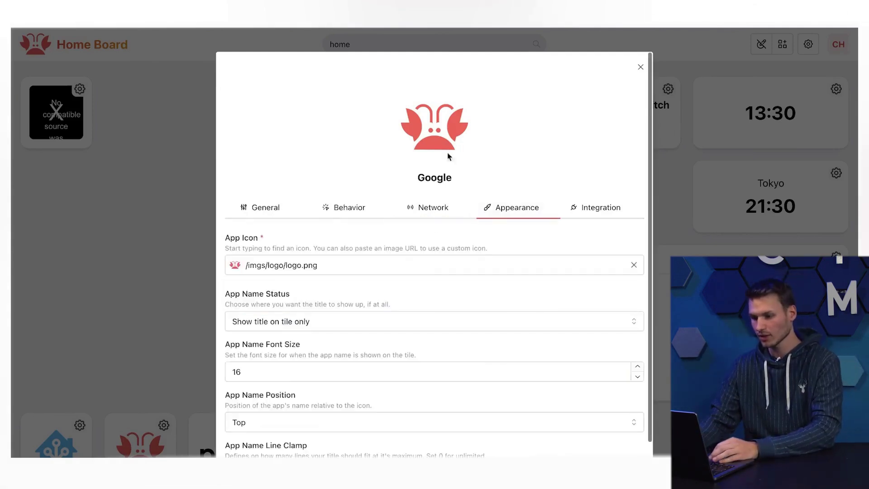
left_click_drag(339, 260, 192, 261)
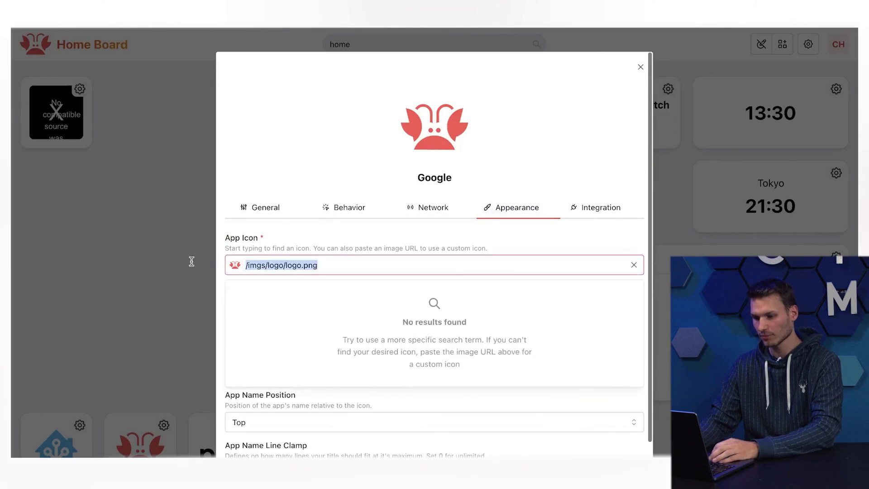
type("Google")
left_click(341, 272)
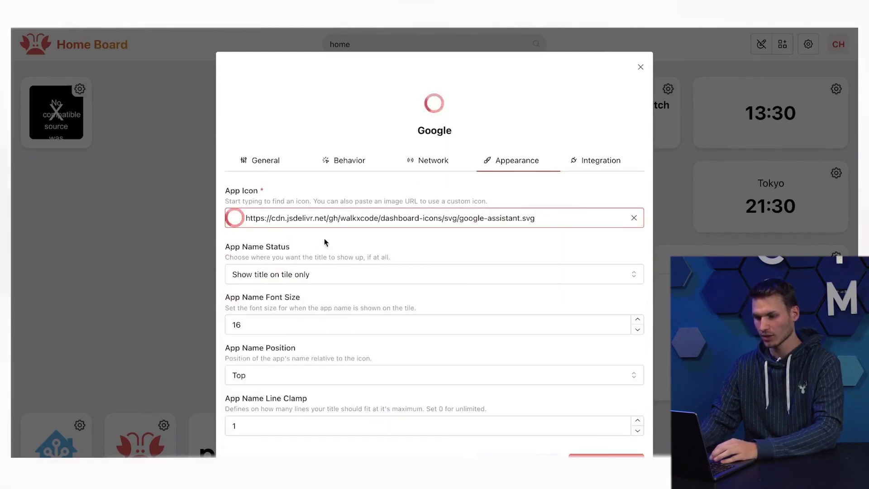
left_click_drag(538, 272, 230, 239)
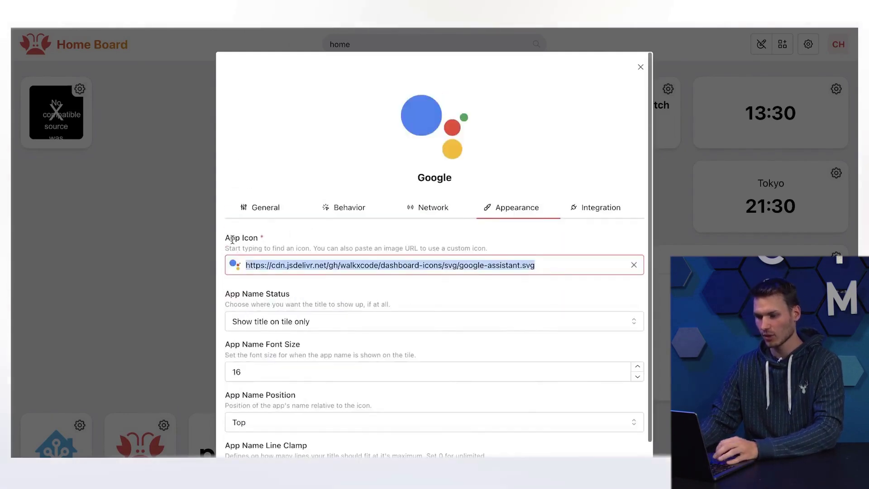
left_click(550, 246)
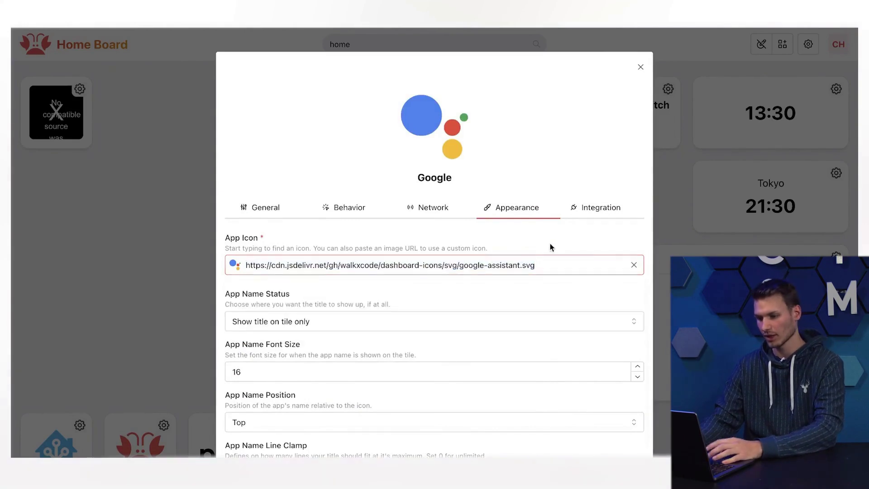
- Show the app name on the tile only, positioned at Top
left_click(252, 325)
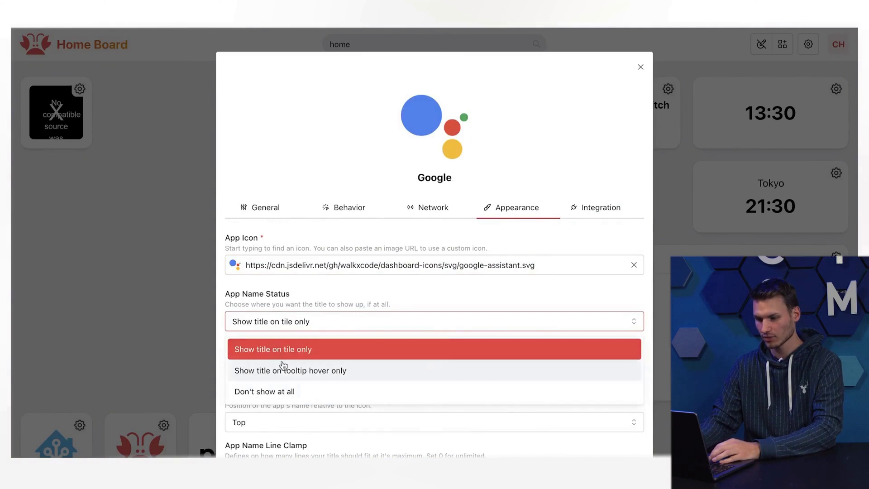
left_click(326, 330)
scroll(270, 354, "down", 1)
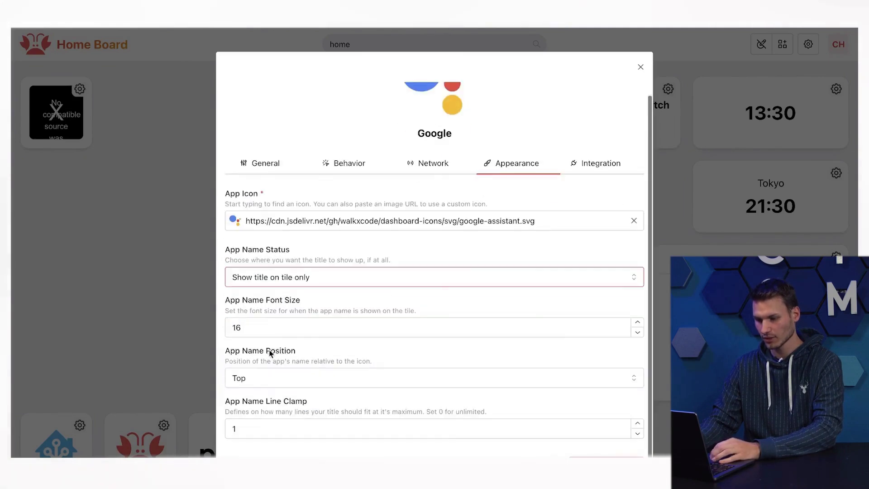
left_click(291, 380)
left_click(291, 379)
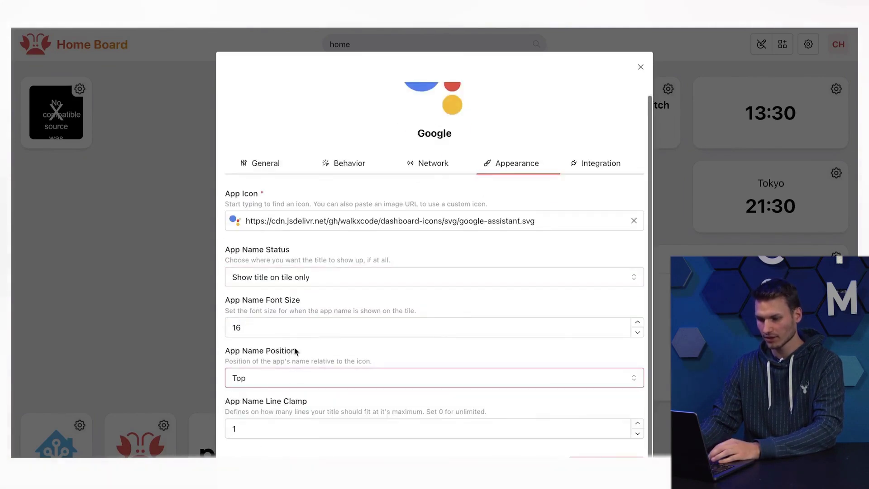
scroll(375, 343, "up", 1)
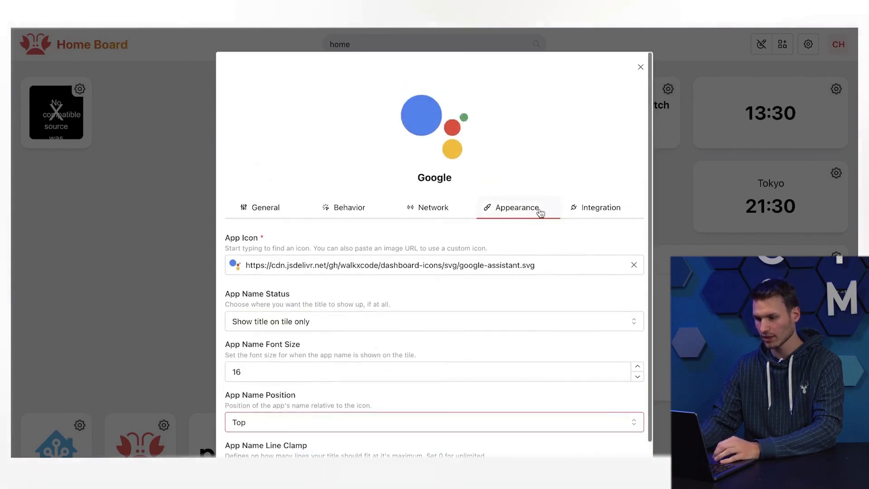
- Try Home Assistant as the Google app's integration, clear it, and save the tile to the board
left_click(603, 207)
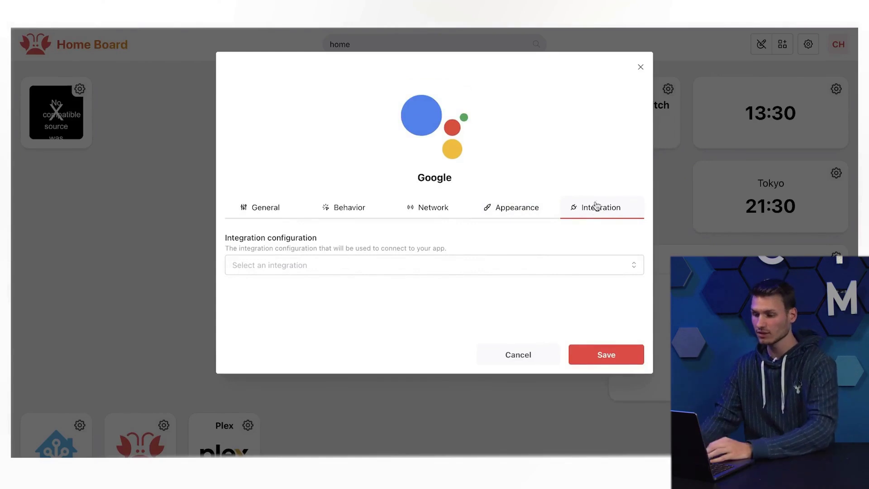
left_click(451, 261)
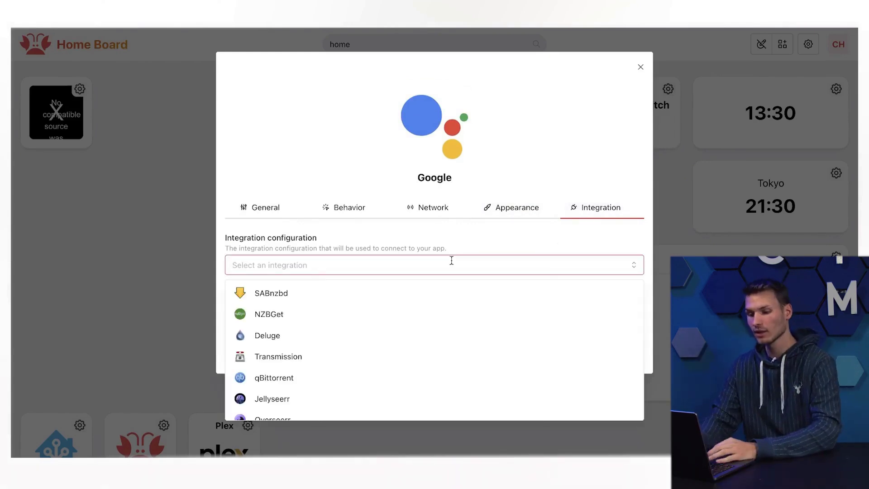
scroll(364, 326, "down", 3)
scroll(364, 326, "down", 3)
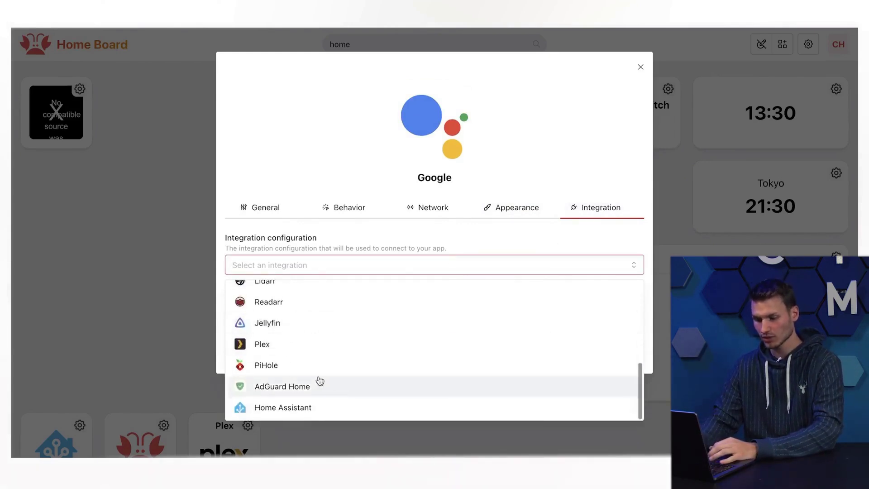
left_click(289, 408)
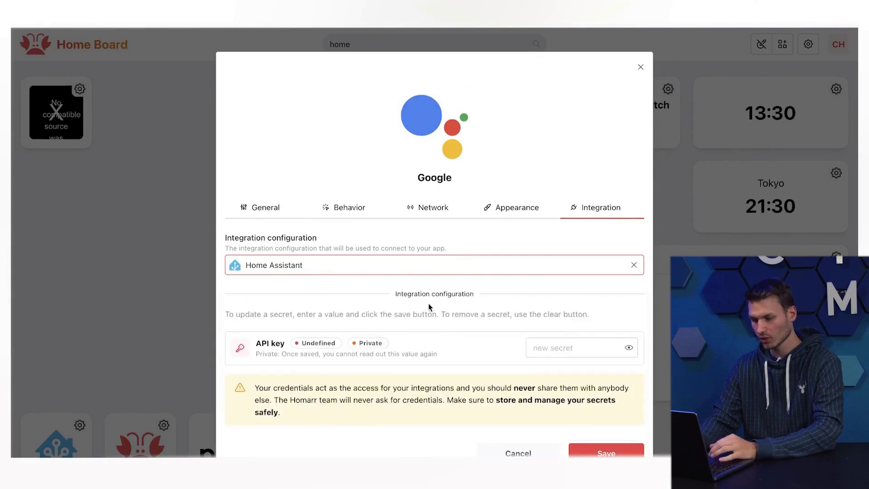
left_click(546, 351)
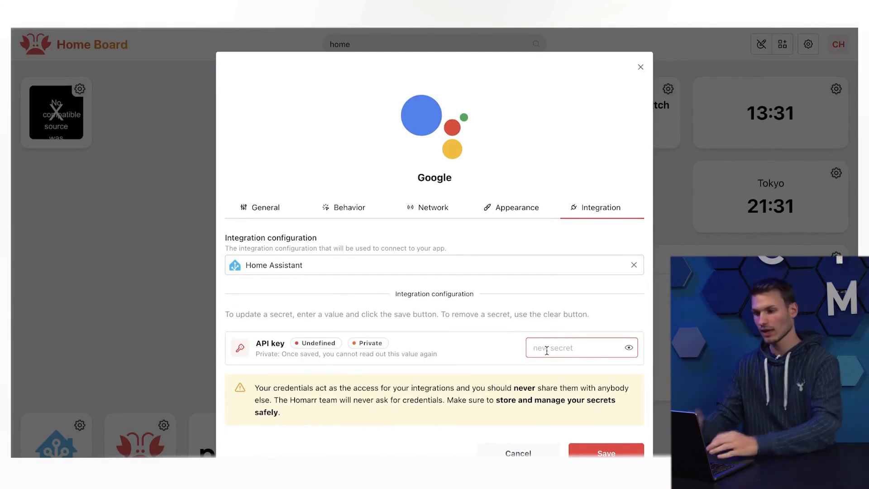
left_click(634, 265)
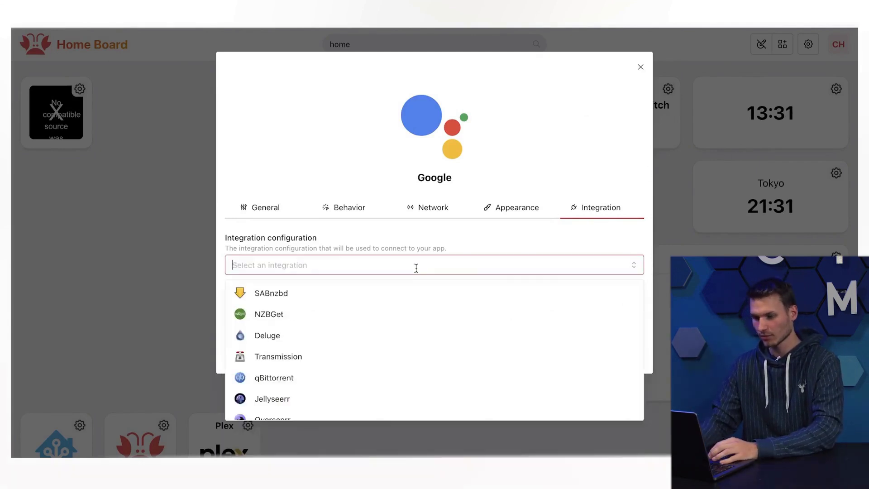
scroll(298, 398, "down", 5)
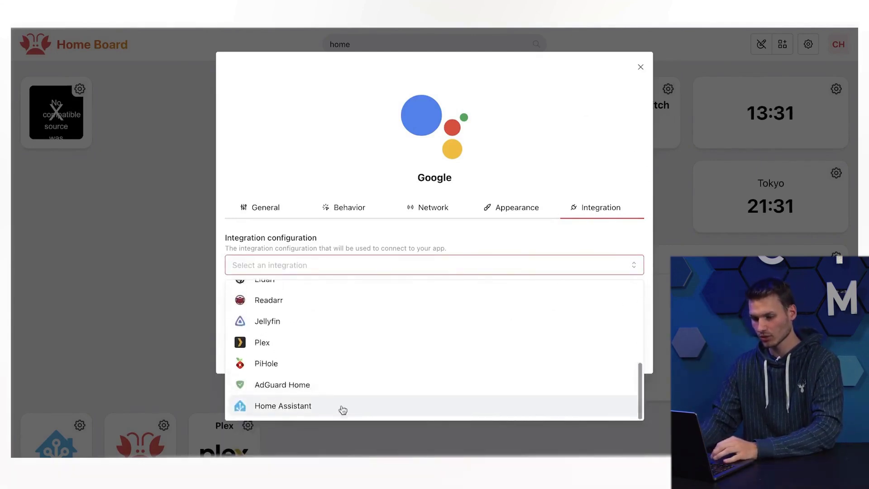
key("Escape")
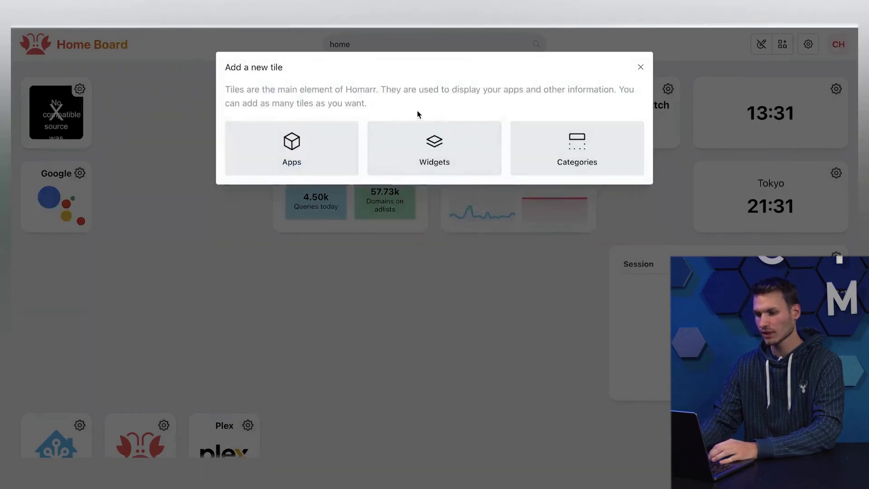
- Add a Home Assistant entity widget, which shows Sun above_horizon, to the board
left_click(416, 153)
scroll(462, 174, "down", 3)
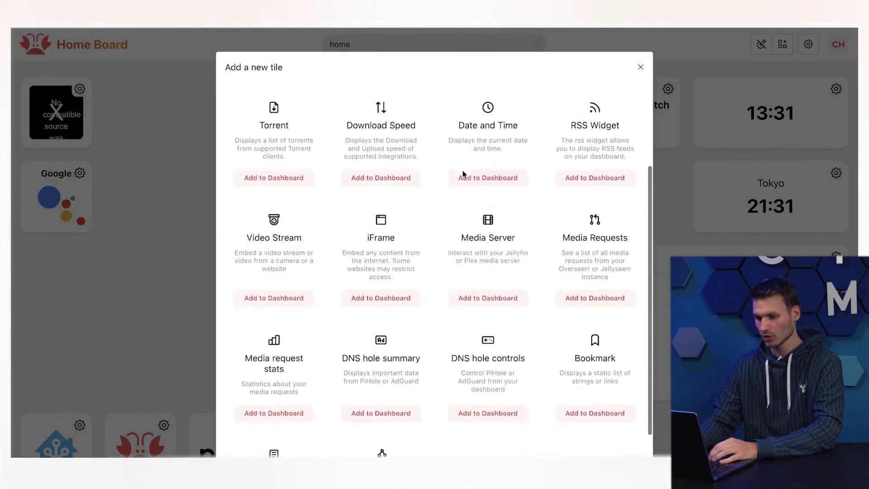
scroll(432, 344, "down", 2)
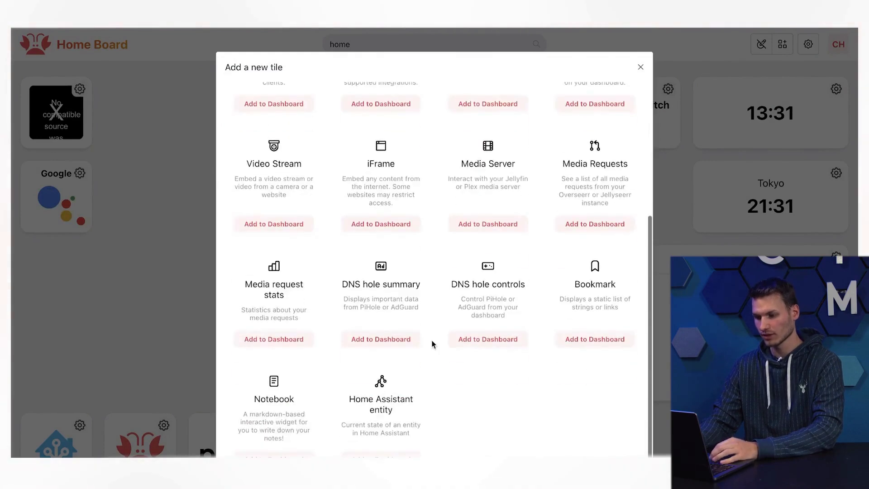
left_click(362, 457)
left_click(640, 67)
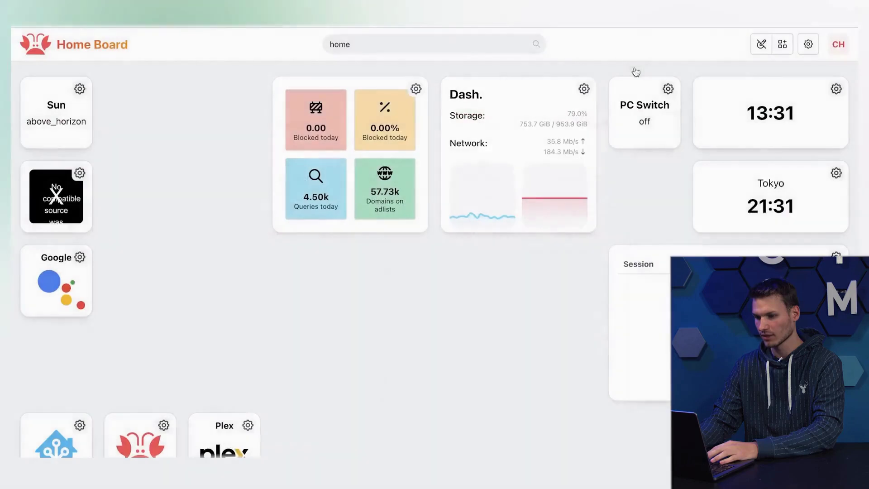
- Inspect the Sun tile's entity ID in its settings, then cancel without changes
left_click(80, 89)
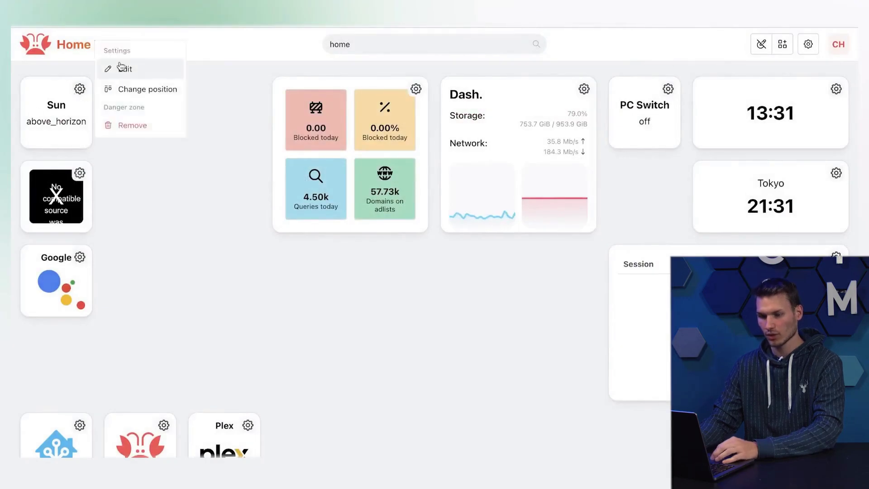
left_click(122, 67)
left_click(400, 105)
mouse_move(365, 93)
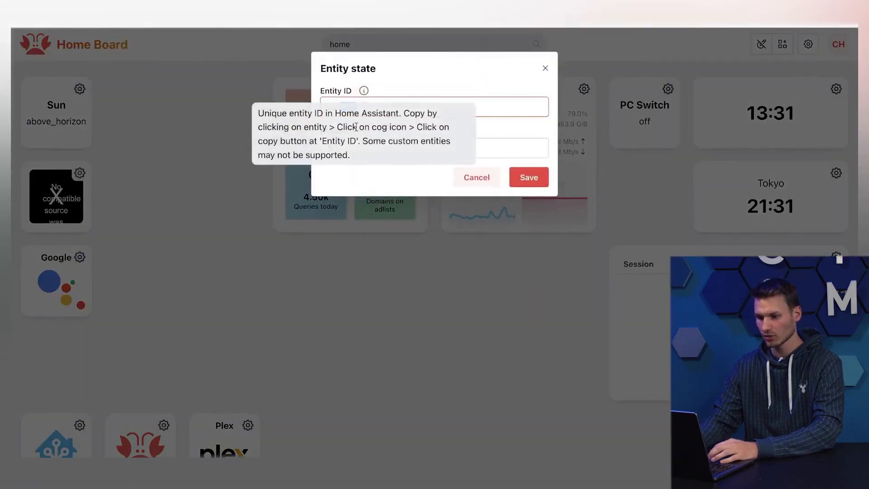
left_click(109, 131)
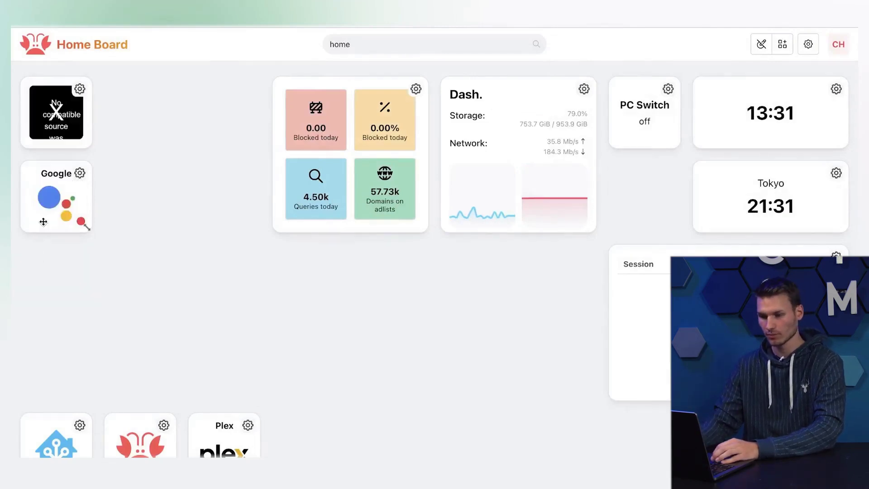
- Drag the Google tile into the bottom row beside Plex, resized back to small
left_click_drag(50, 208, 89, 262)
mouse_move(86, 307)
left_mouse_down()
mouse_move(160, 357)
mouse_move(259, 368)
mouse_move(90, 317)
left_mouse_up()
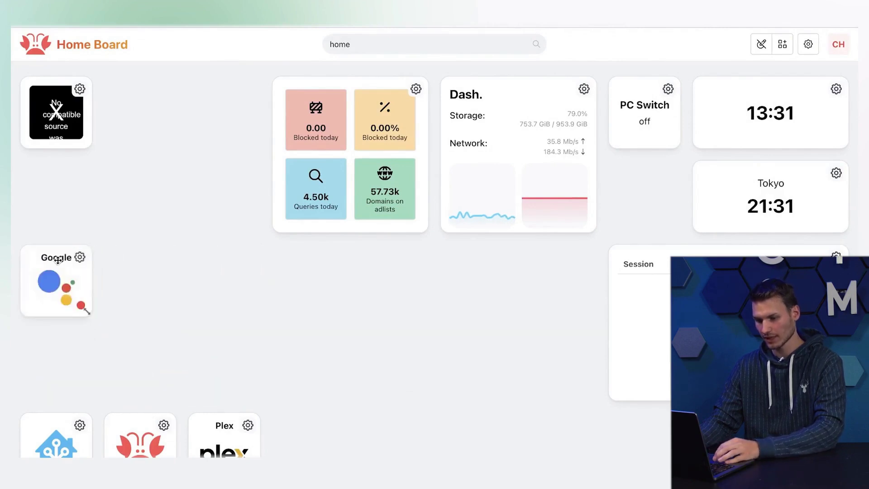
left_click_drag(61, 266, 301, 421)
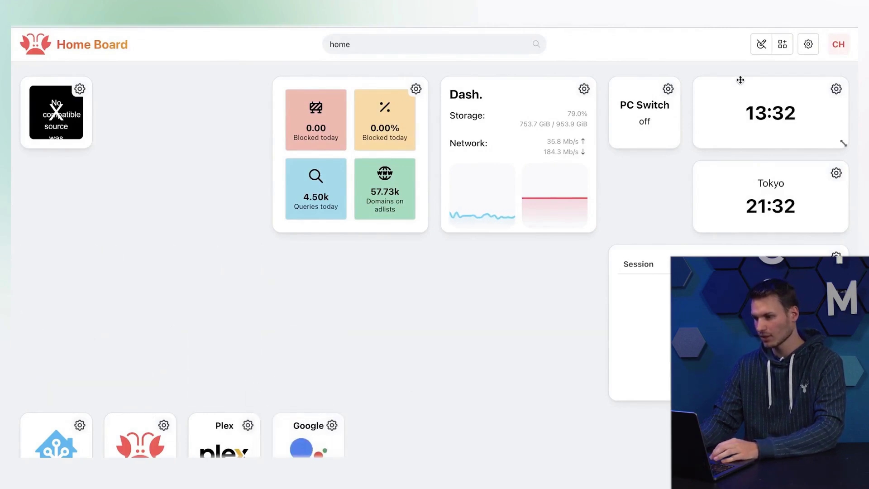
- Save the layout, open Google from its new tile, then close that tab
left_click(759, 49)
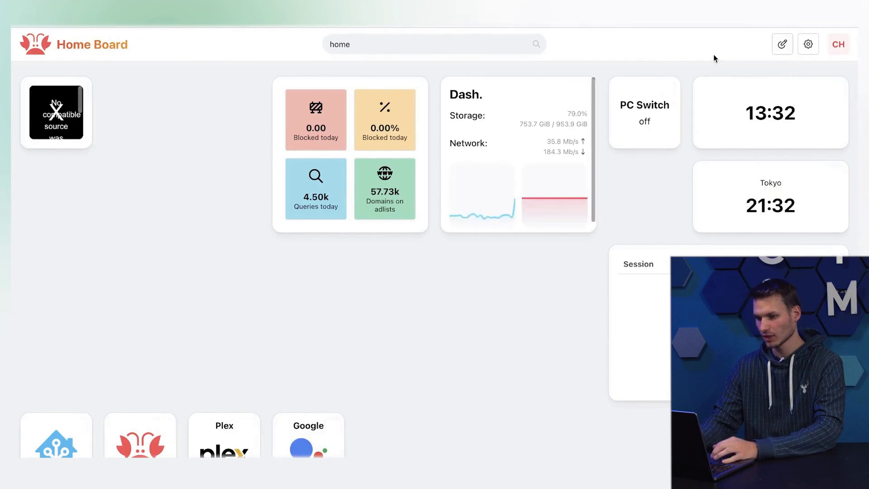
left_click(305, 440)
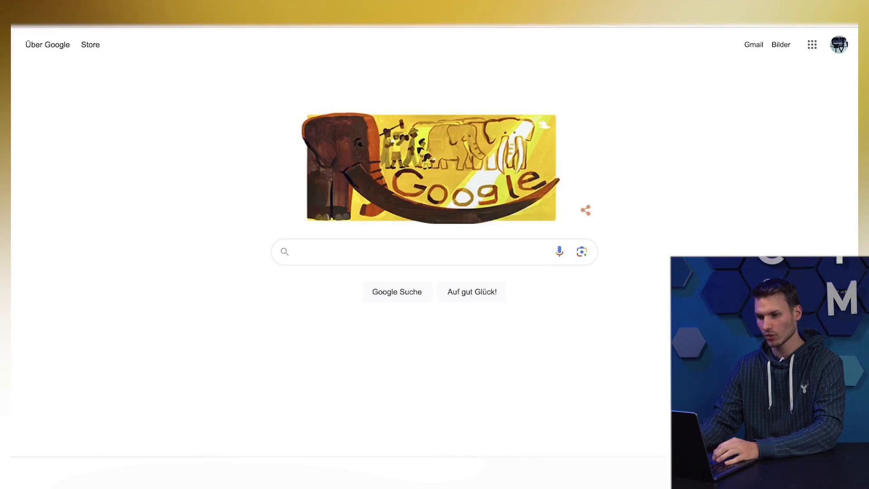
key("ctrl+w")
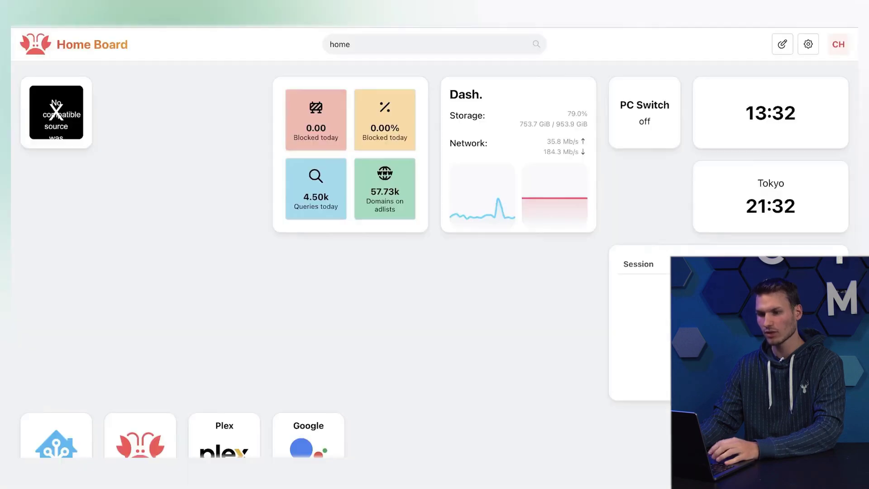
- Search the board for 'Google' and open the Google app from the results
left_click(342, 45)
key("ctrl+a")
type("Google")
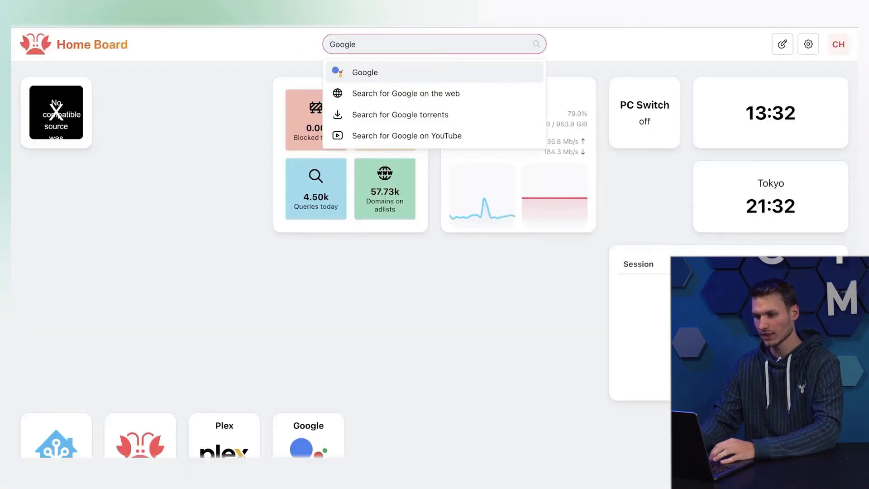
left_click(369, 78)
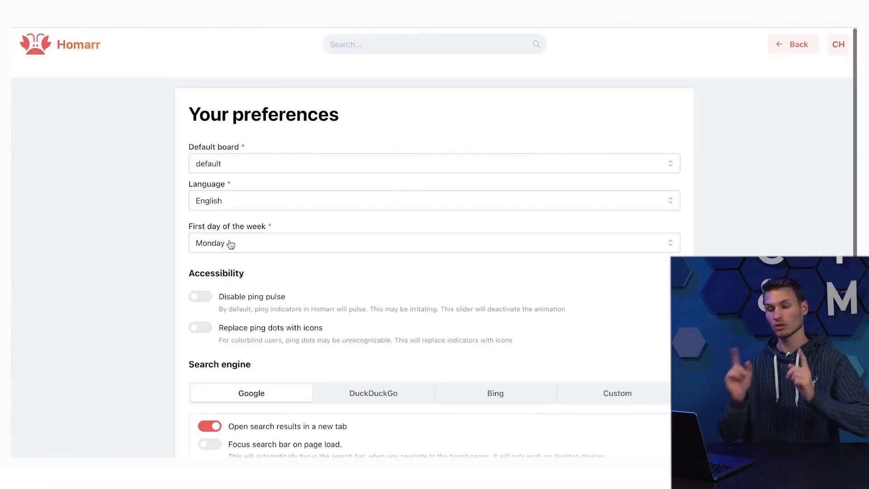
- Confirm Google is the search engine, then view the top of the Default Board's Customization page
scroll(270, 384, "down", 2)
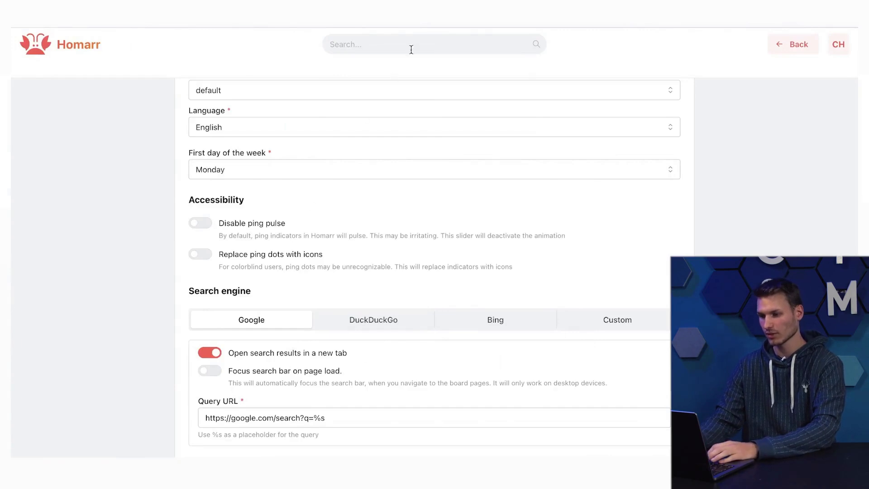
type("Home")
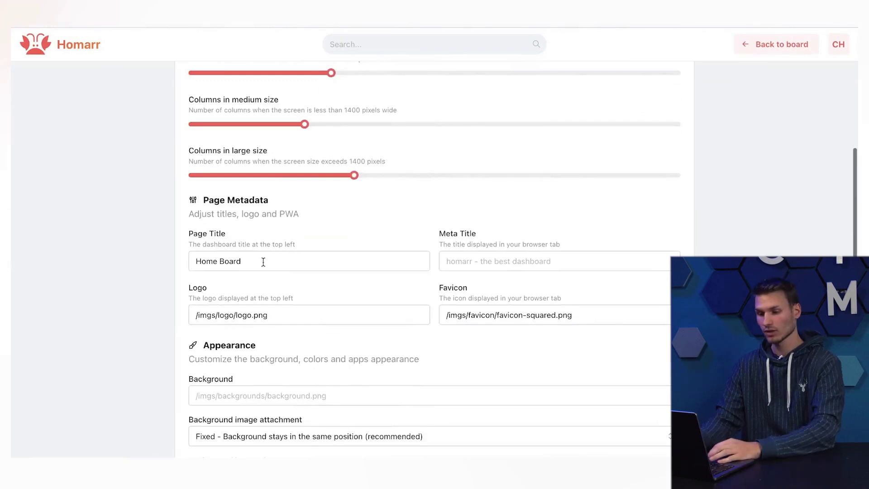
left_click_drag(263, 262, 155, 266)
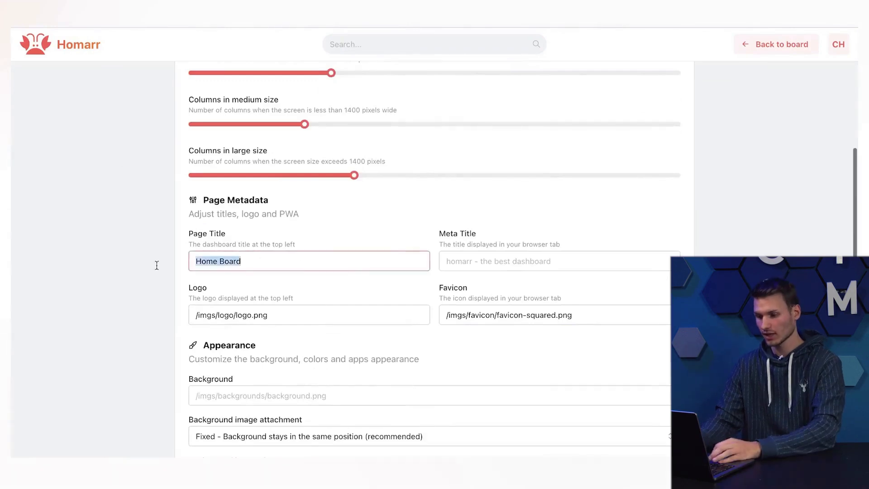
scroll(417, 386, "down", 9)
scroll(372, 270, "up", 10)
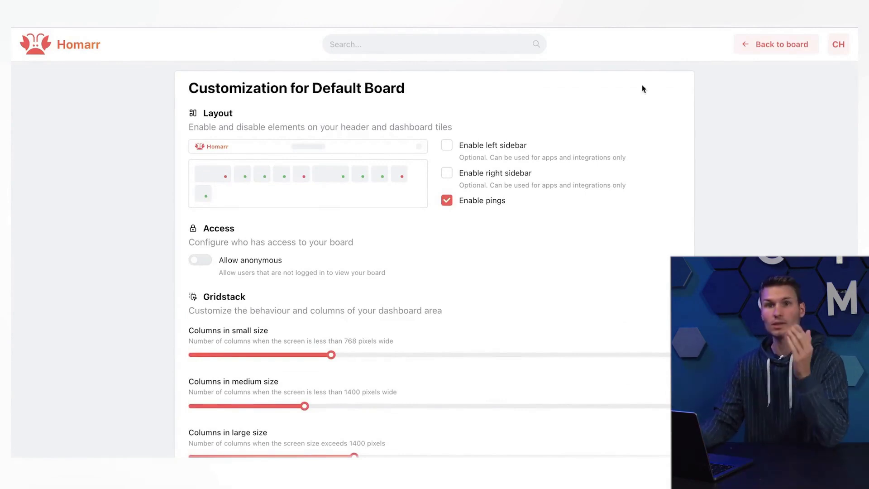
- Verify Custom New Tab Page's URL is 192.168.176.176:7575, then open a new tab to Homarr's login
left_click(843, 23)
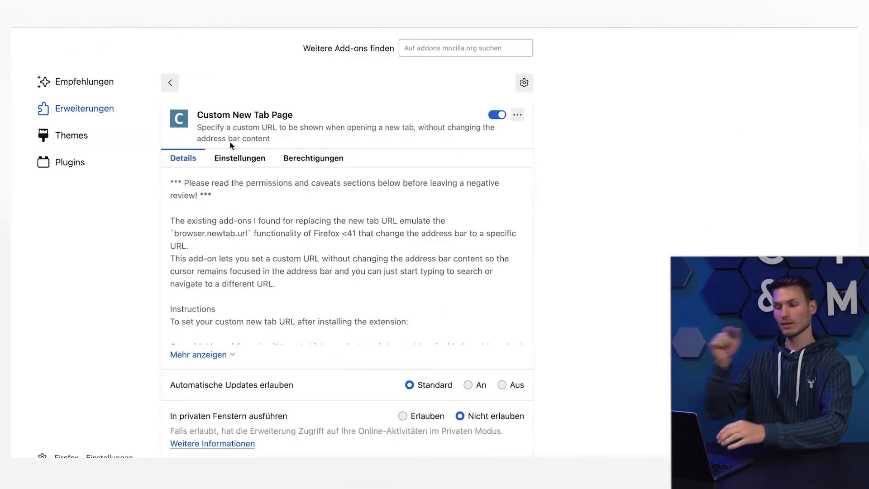
left_click(239, 158)
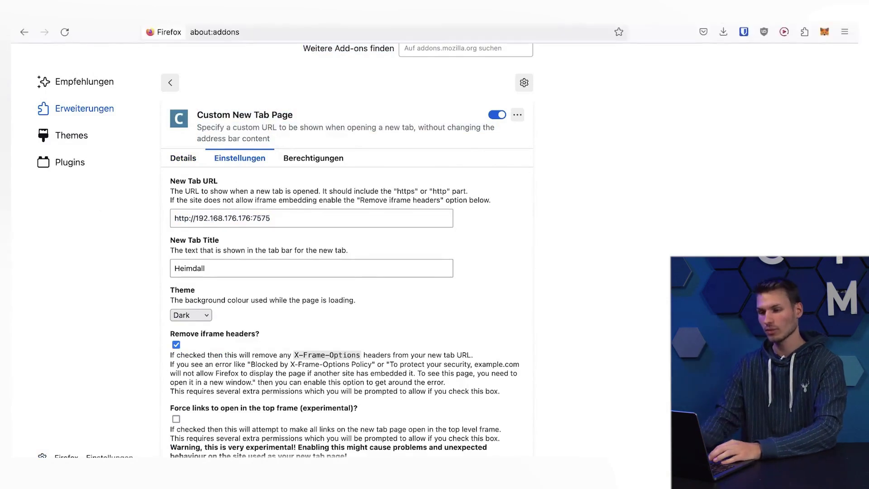
key("ctrl+t")
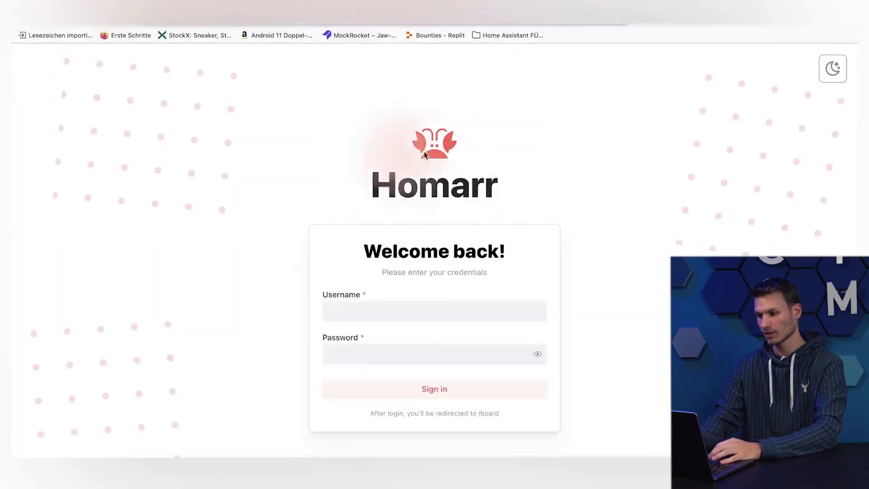